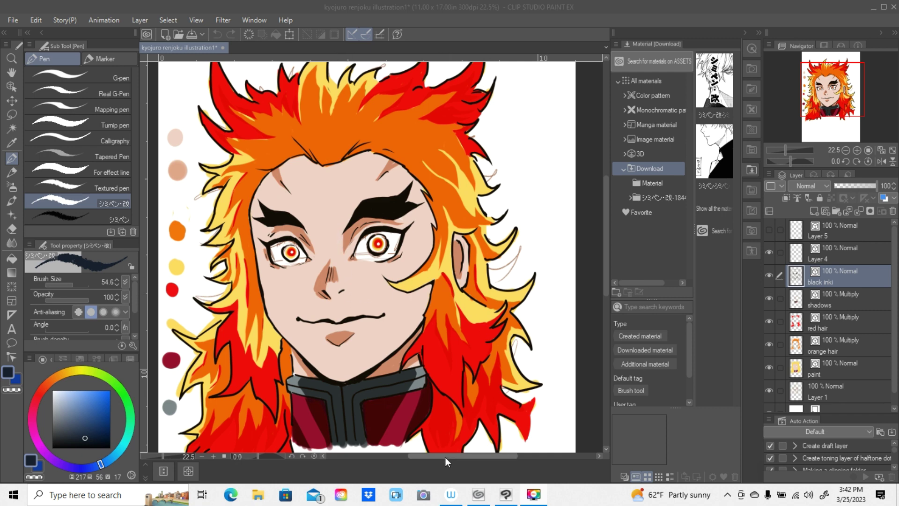
- Hide the paint, orange hair, red hair, shadows, black inki and Layer 4 layers, leaving the Layer 1 sketch on the paper
mouse_move(438, 456)
mouse_down()
mouse_move(422, 456)
mouse_move(440, 457)
mouse_up()
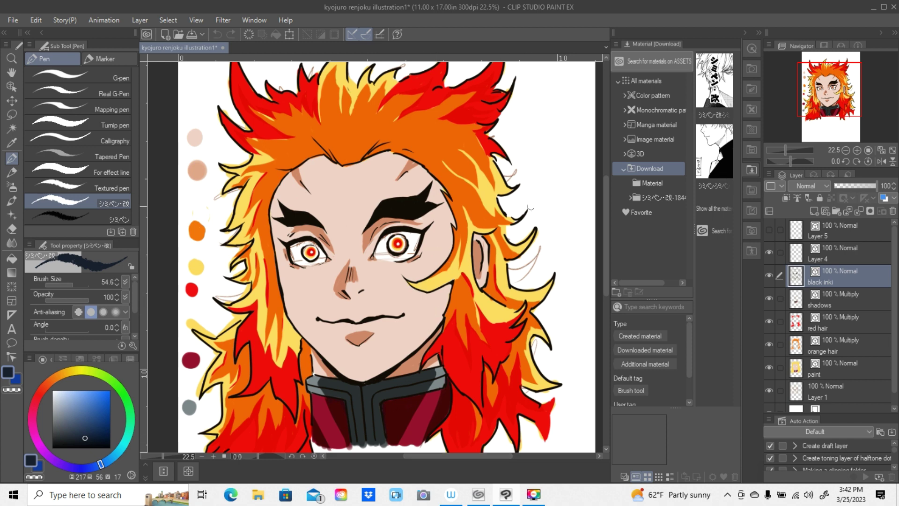
mouse_move(606, 198)
mouse_down()
mouse_move(606, 214)
mouse_move(606, 186)
mouse_move(608, 204)
mouse_up()
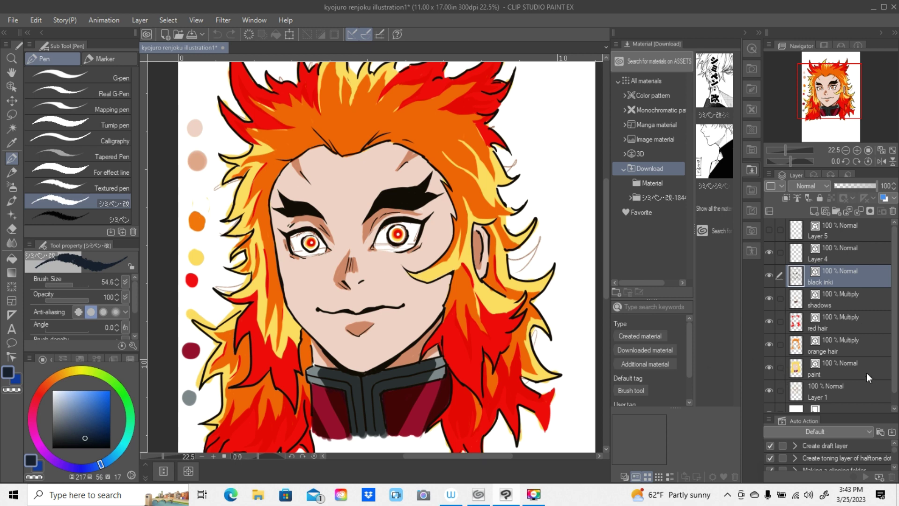
scroll(848, 370, down, 1)
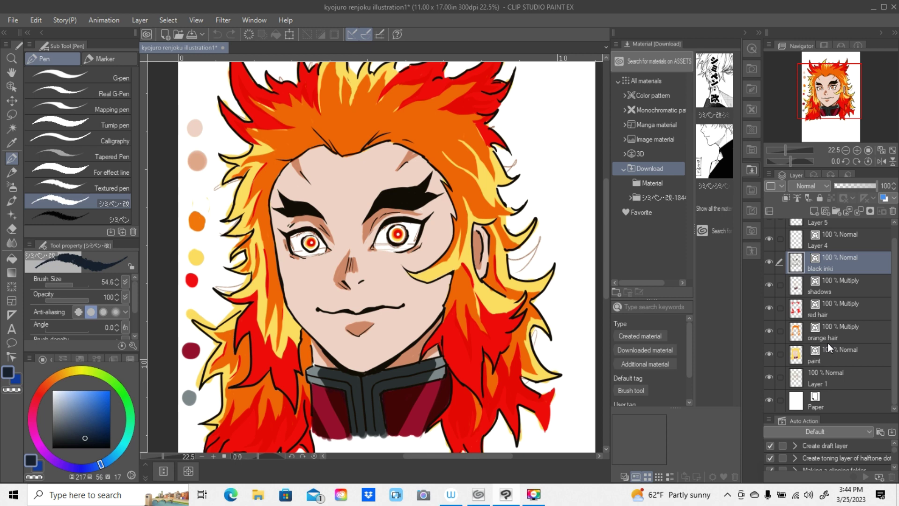
click(770, 354)
click(769, 331)
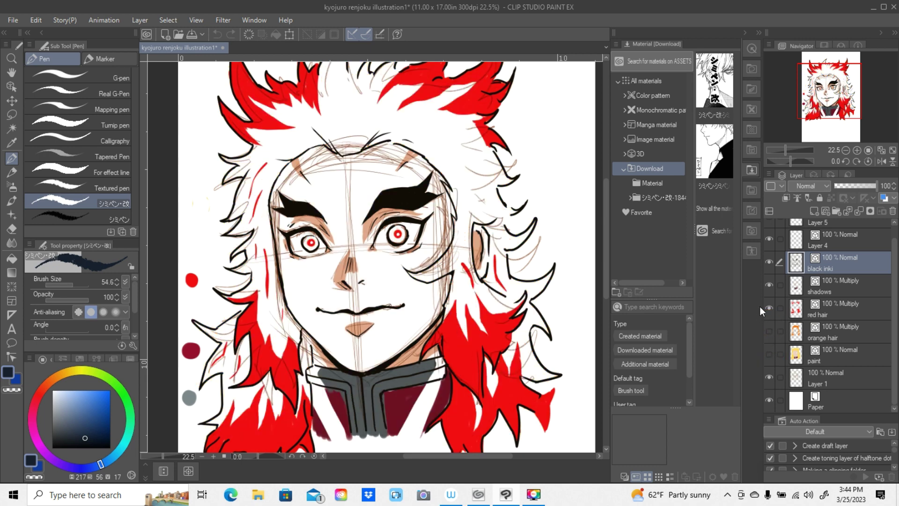
click(769, 309)
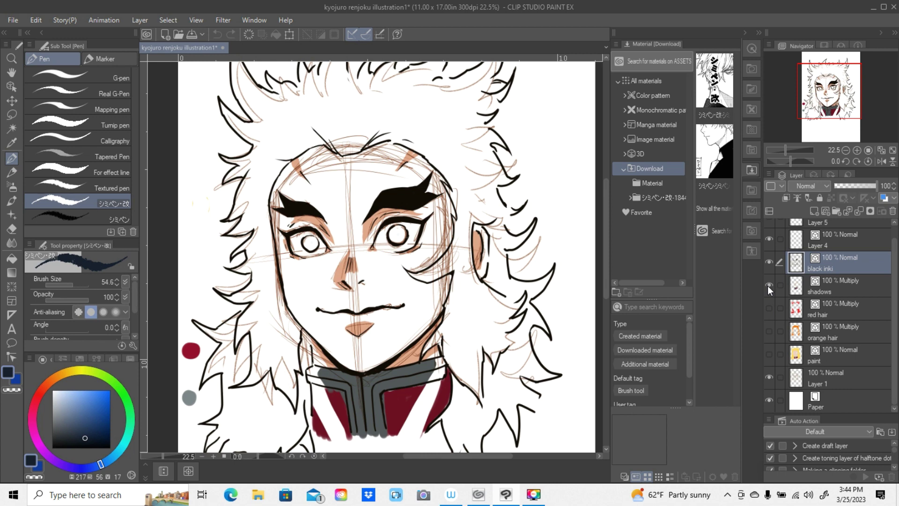
click(769, 285)
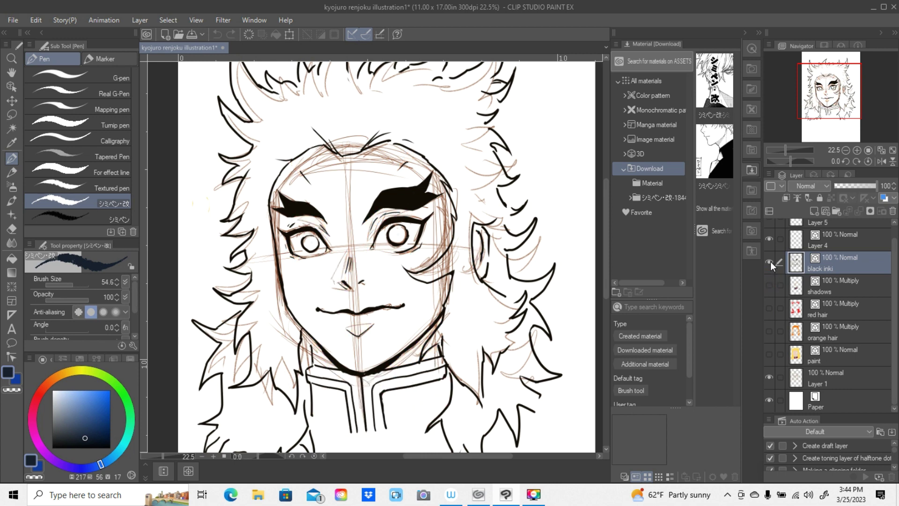
click(771, 262)
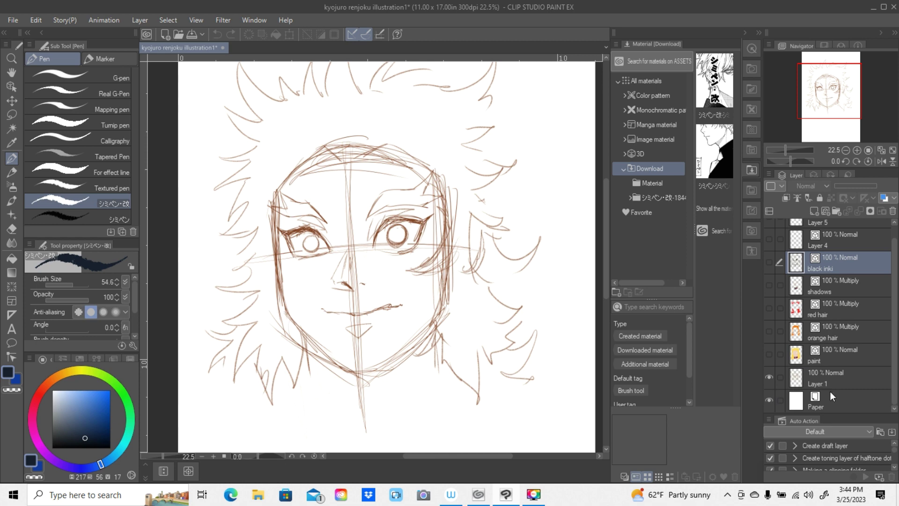
- Select the paint layer and briefly preview its flat colours over the sketch before hiding it again
click(854, 402)
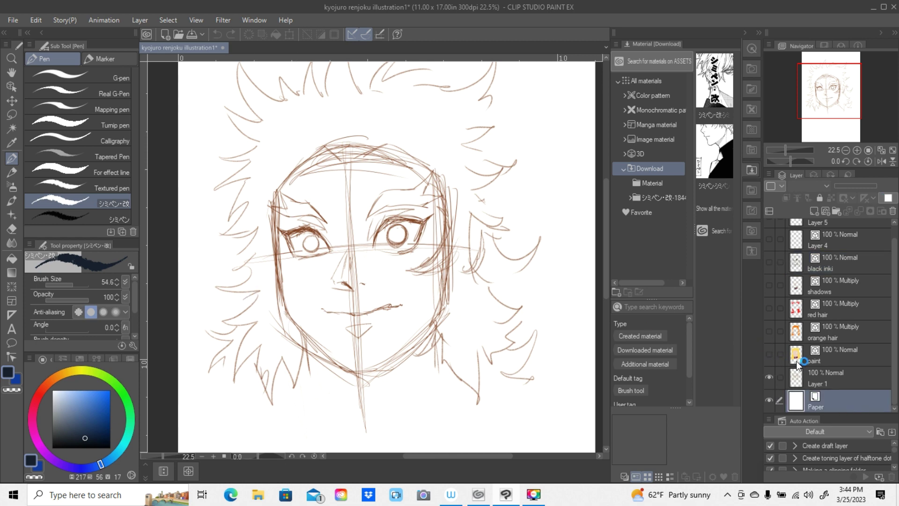
click(847, 357)
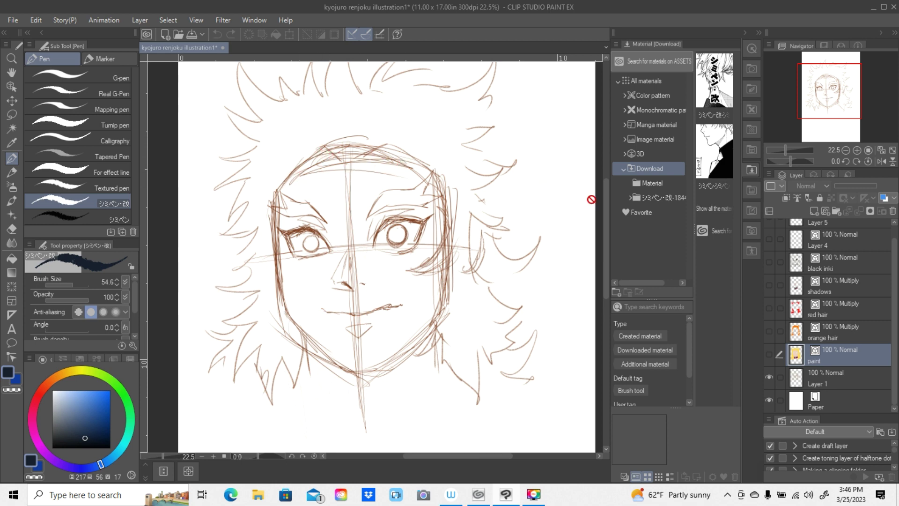
drag(606, 207, 606, 208)
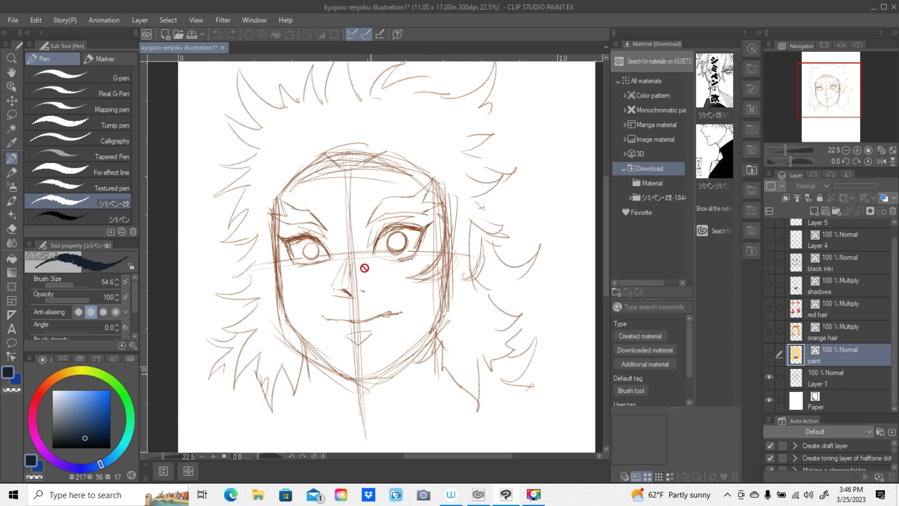
click(769, 354)
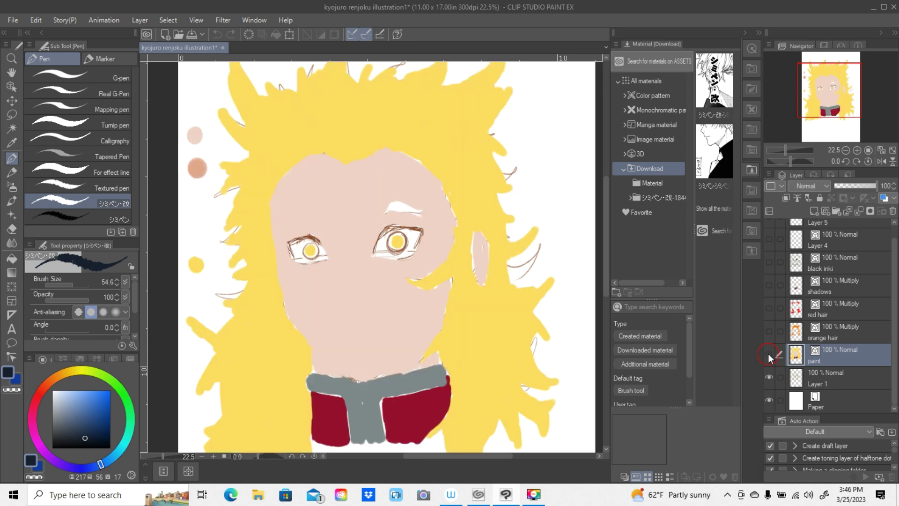
click(768, 354)
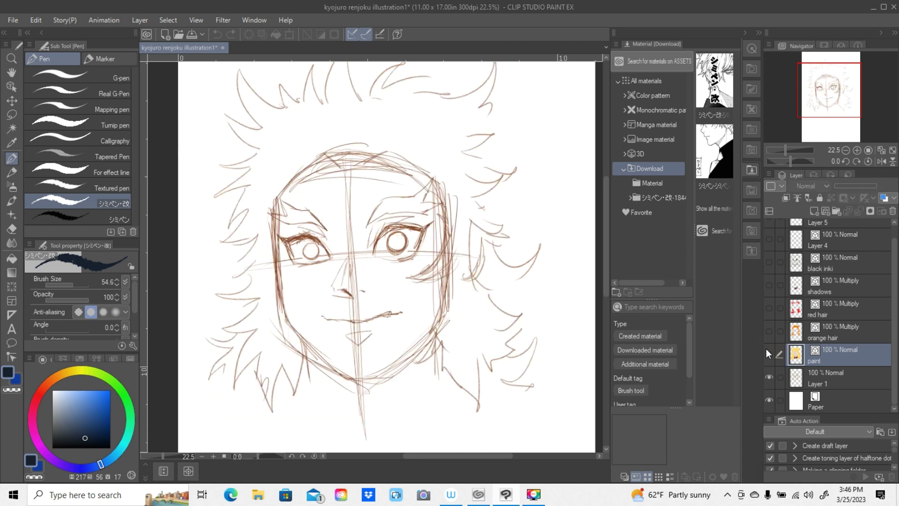
- Show the black inki layer over the sketch and look over the line art
click(769, 262)
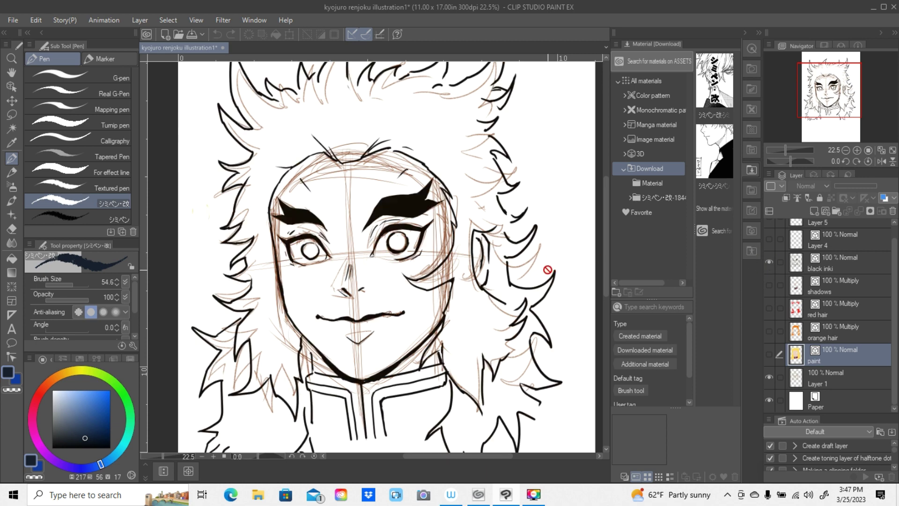
mouse_move(606, 249)
mouse_down()
mouse_move(607, 224)
mouse_move(607, 252)
mouse_move(607, 233)
mouse_move(604, 244)
mouse_up()
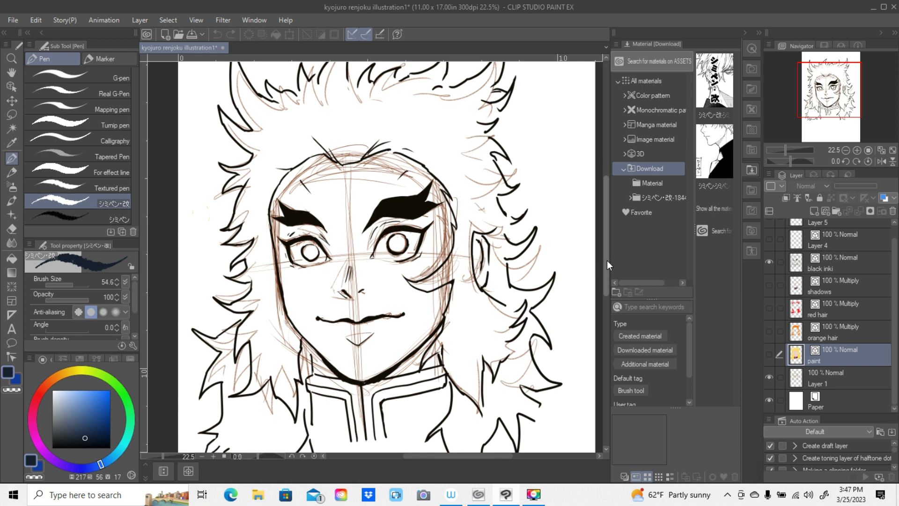
drag(606, 251, 606, 240)
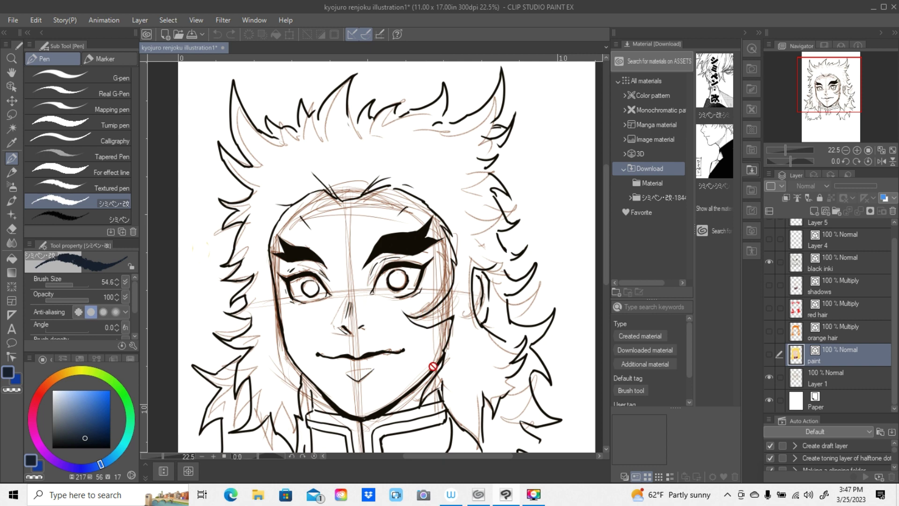
scroll(409, 325, down, 1)
drag(606, 230, 602, 239)
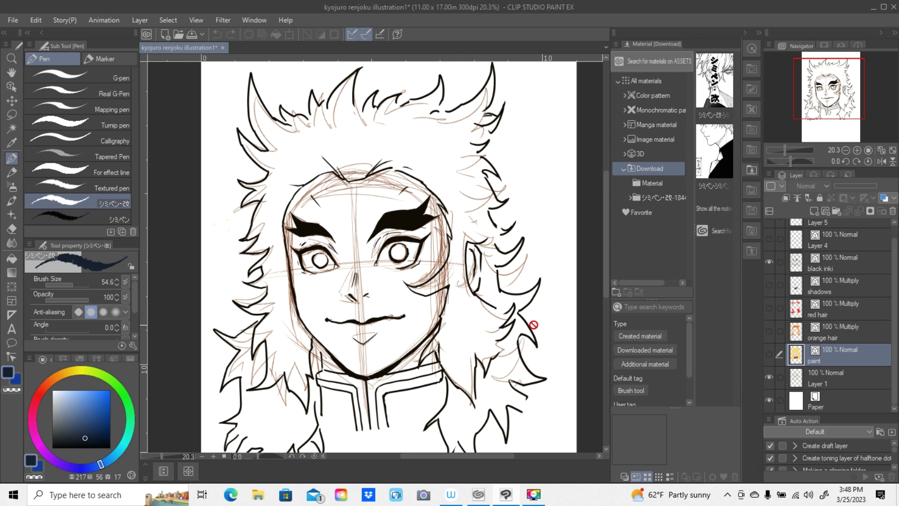
- Show the paint, orange hair, red hair and shadows layers one after another, and hide the Layer 1 sketch
click(769, 355)
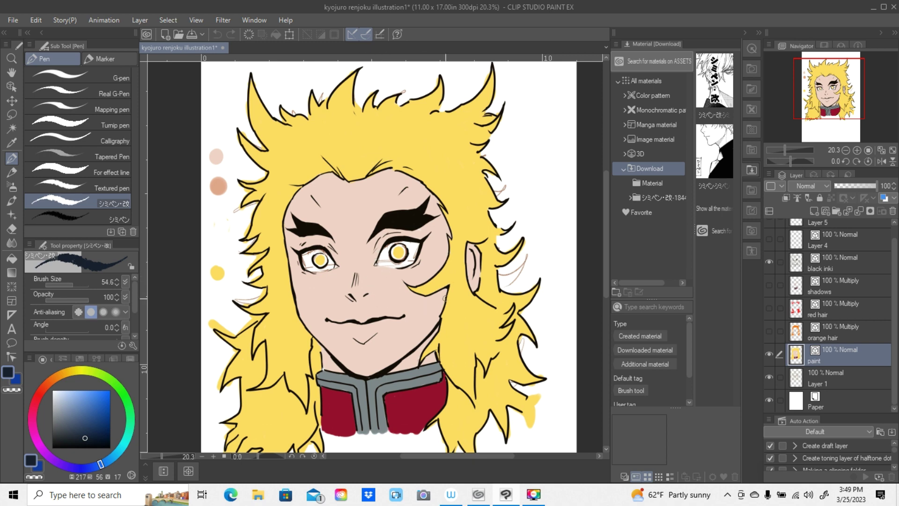
click(769, 331)
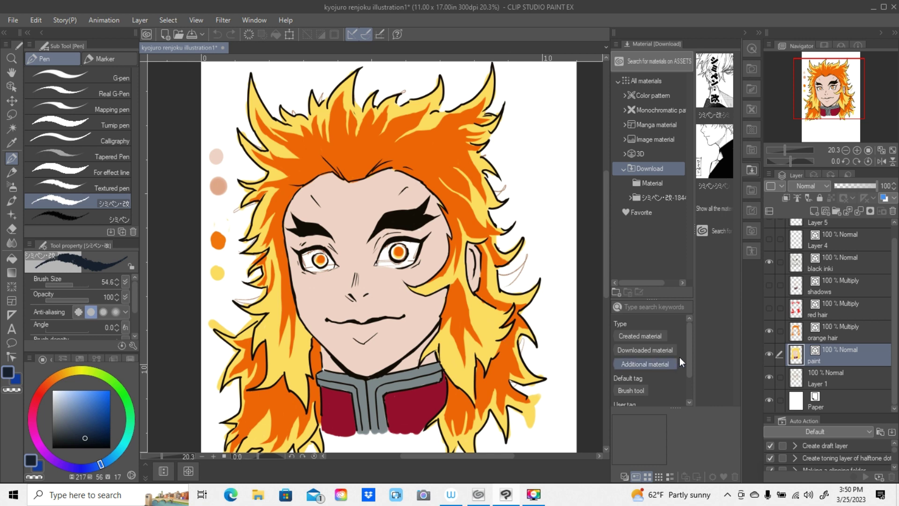
click(769, 311)
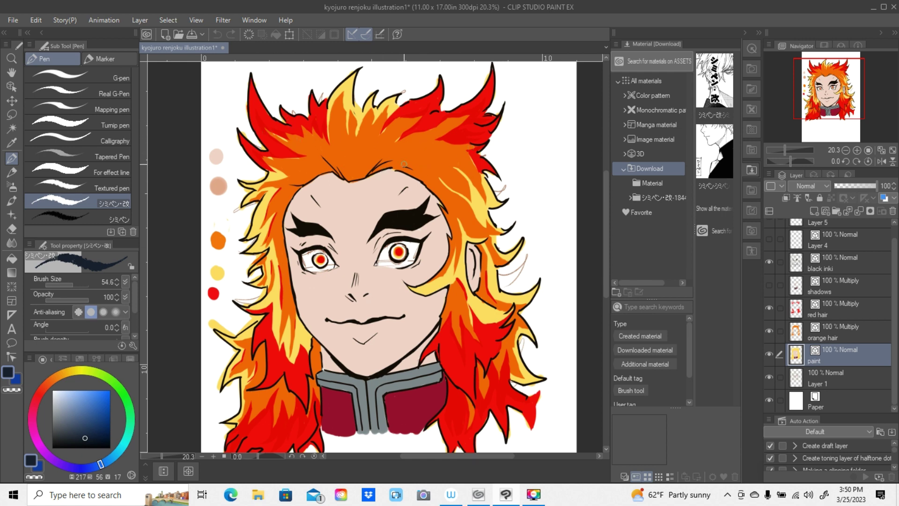
drag(607, 245, 607, 249)
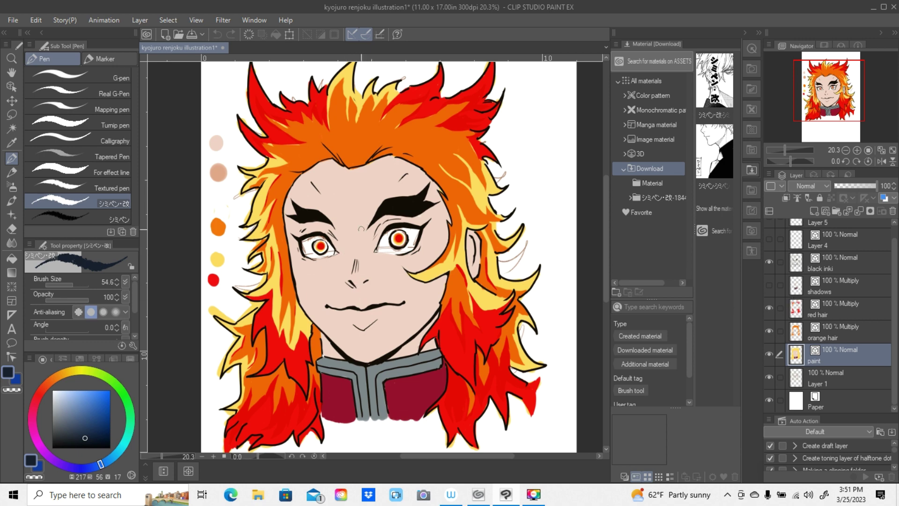
click(770, 286)
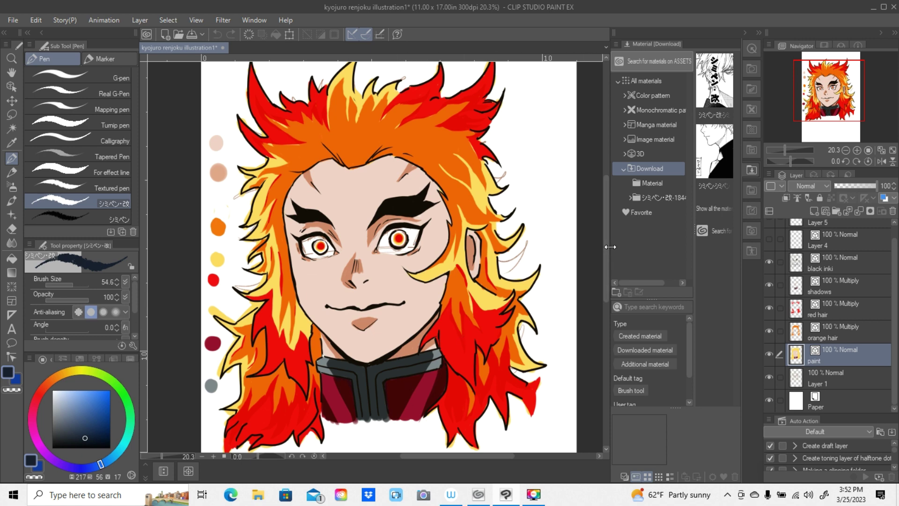
drag(606, 246, 607, 247)
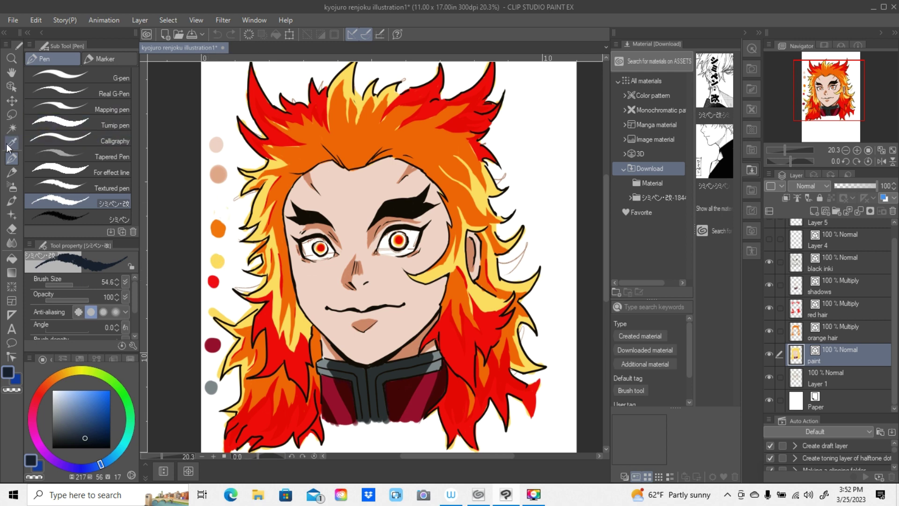
click(768, 375)
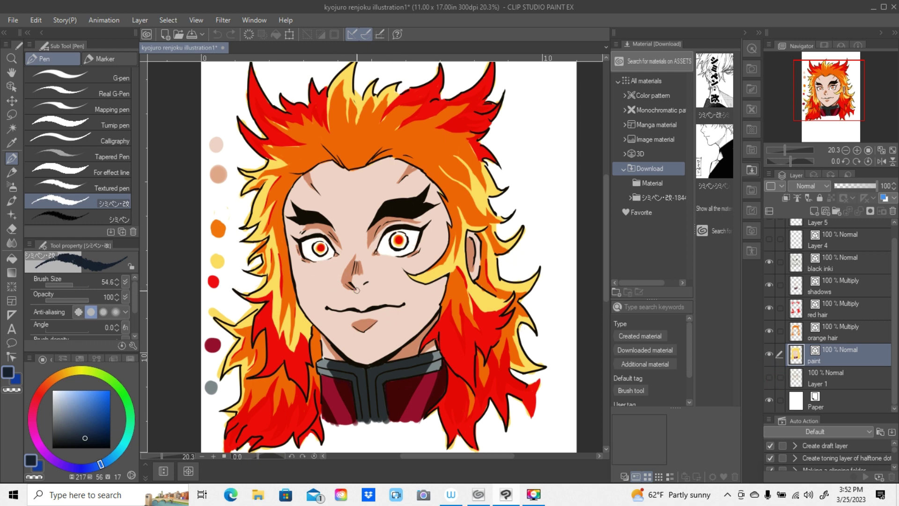
- Hide the orange hair, red hair, shadows and black inki layers to isolate the flat colours of the paint layer
scroll(777, 255, up, 1)
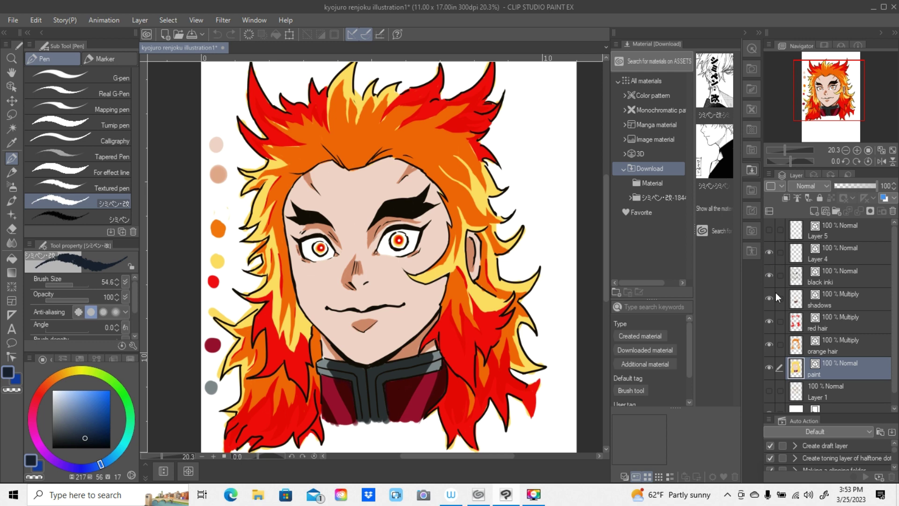
click(769, 346)
click(768, 321)
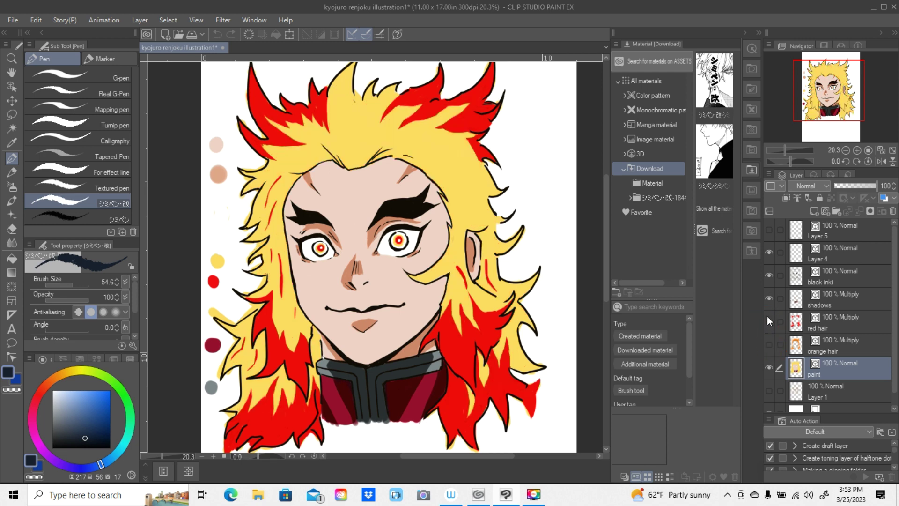
click(768, 299)
click(768, 276)
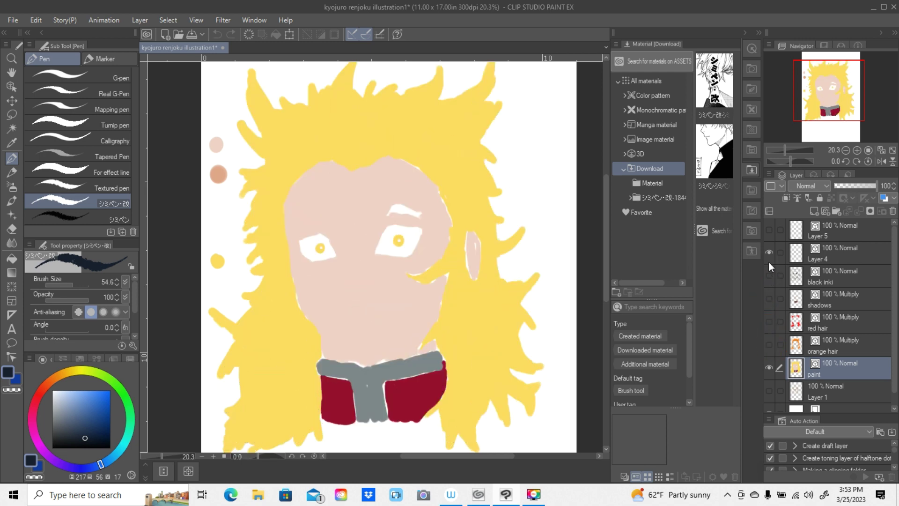
click(768, 252)
- Show the black inki, shadows, red hair and orange hair layers again over the paint layer
click(769, 276)
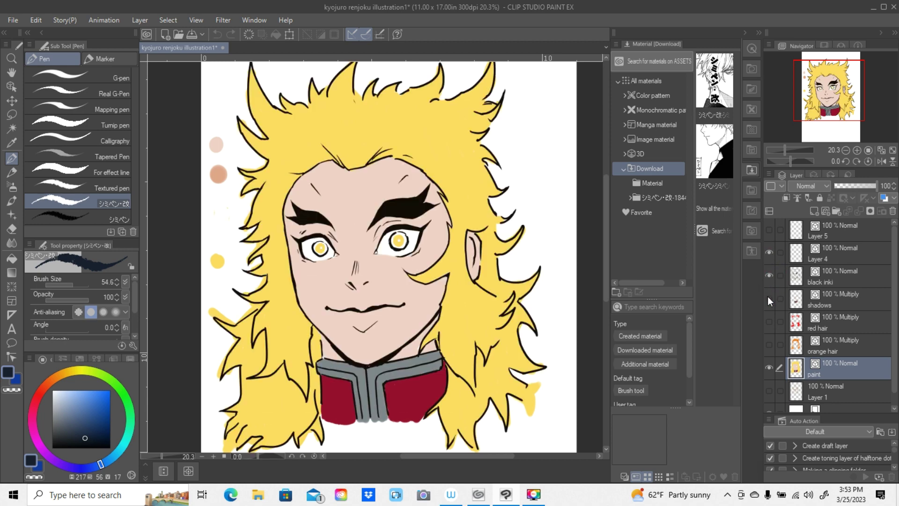
click(769, 299)
click(769, 322)
click(768, 345)
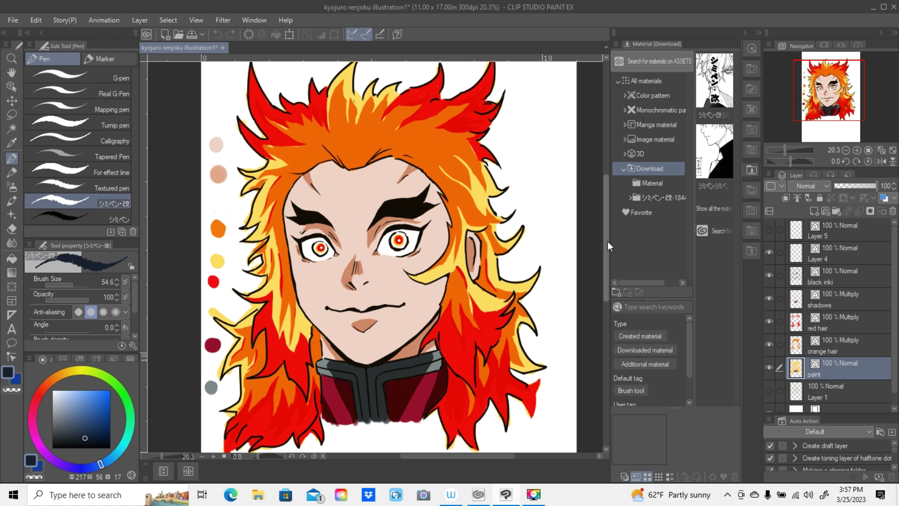
- Examine the fully coloured portrait both up close and as a whole
drag(608, 241, 609, 231)
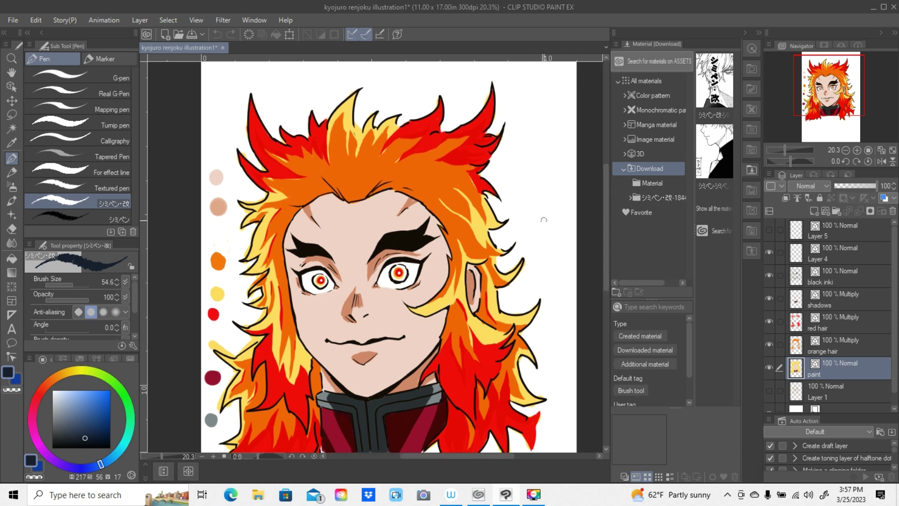
scroll(517, 237, down, 1)
scroll(517, 238, up, 2)
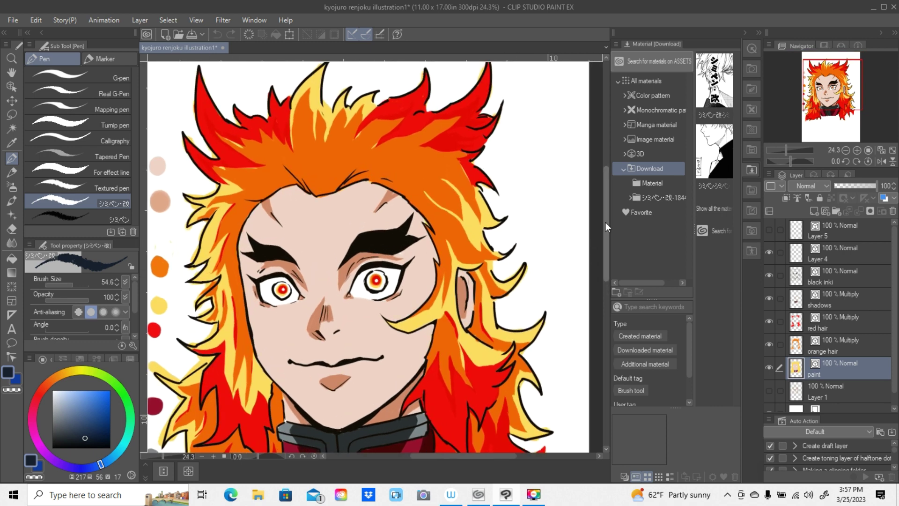
drag(605, 222, 605, 229)
scroll(300, 283, up, 1)
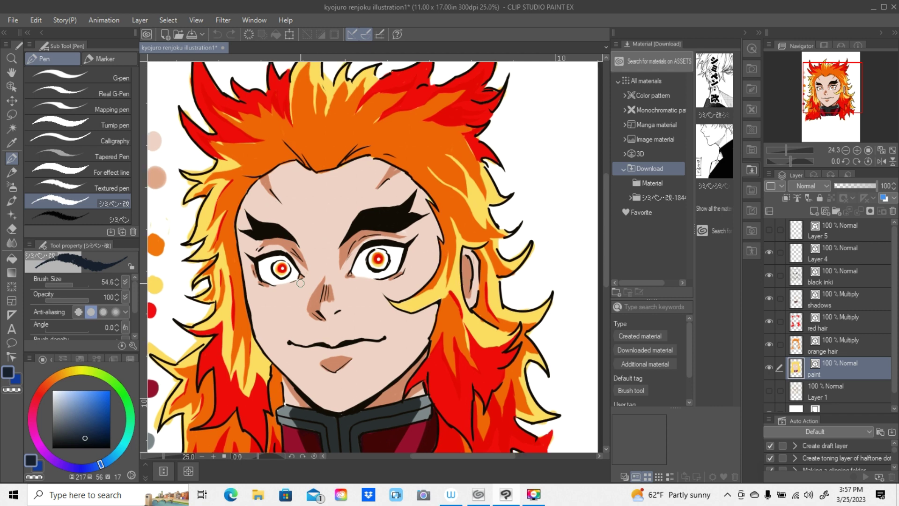
scroll(303, 276, down, 2)
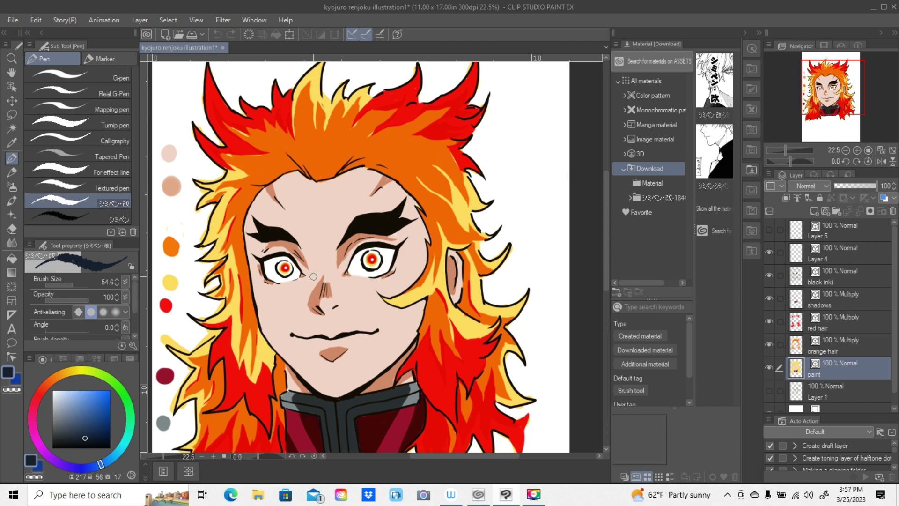
scroll(322, 287, up, 4)
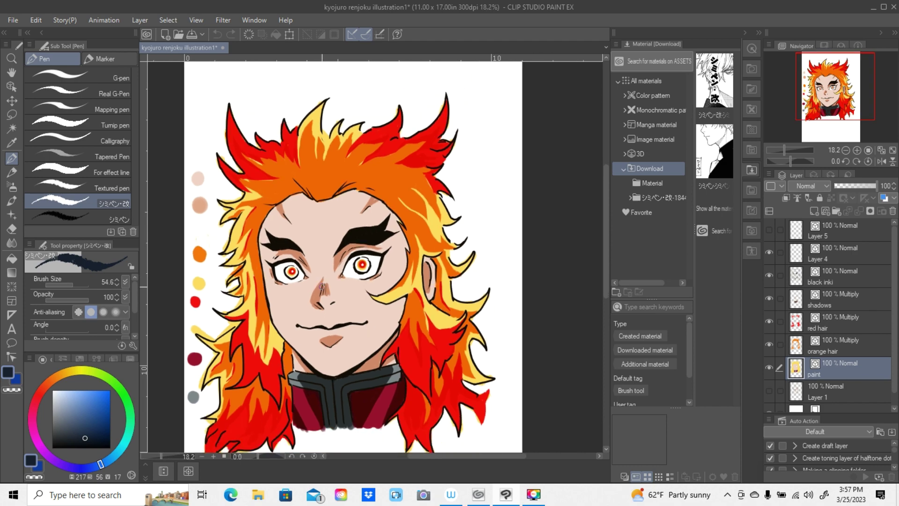
scroll(326, 284, down, 4)
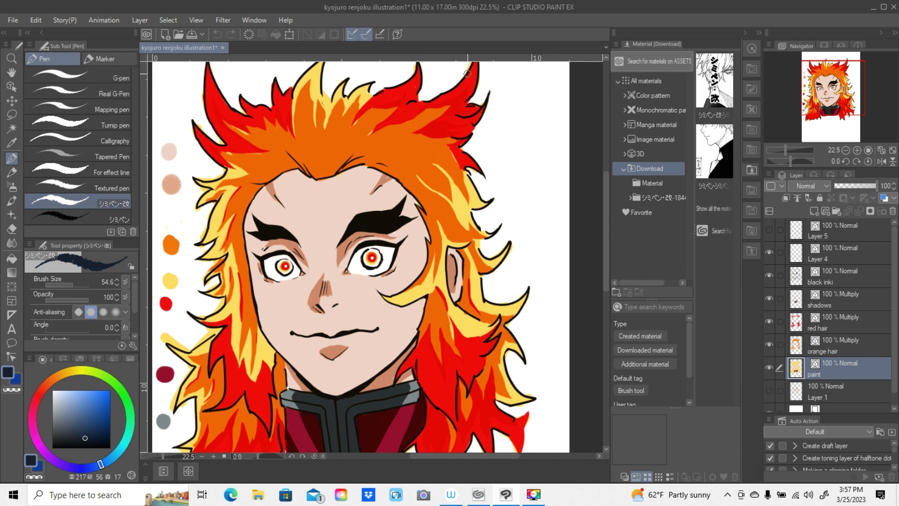
scroll(406, 209, down, 1)
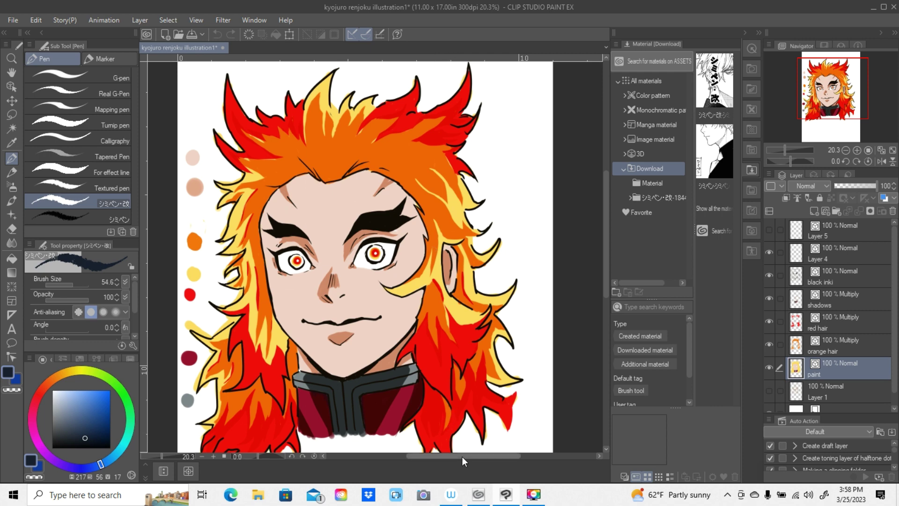
mouse_move(461, 456)
mouse_down()
mouse_move(441, 454)
mouse_move(456, 451)
mouse_up()
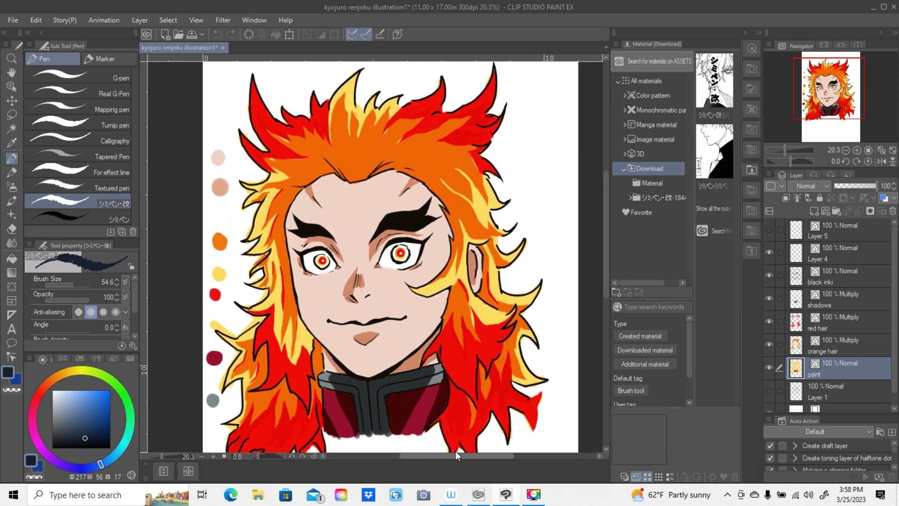